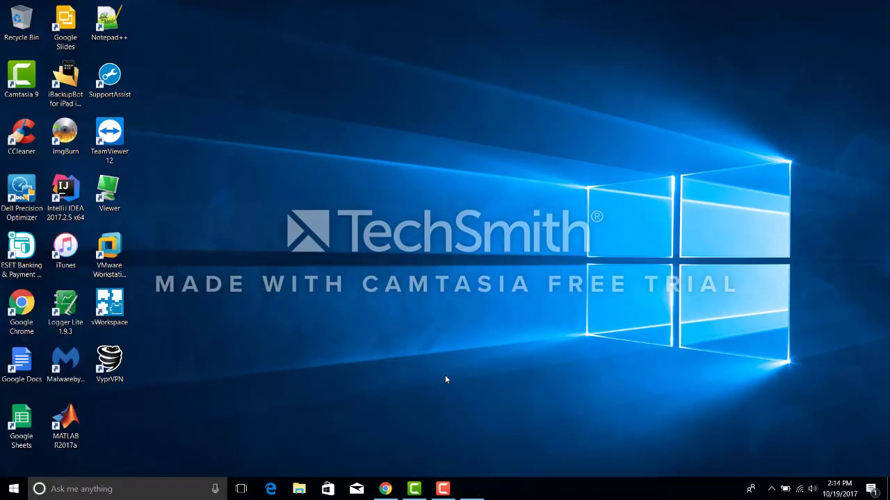
Step: In Command Prompt, navigate into the Microsoft Office\Office16 folder
text(cd "c:\progra~)
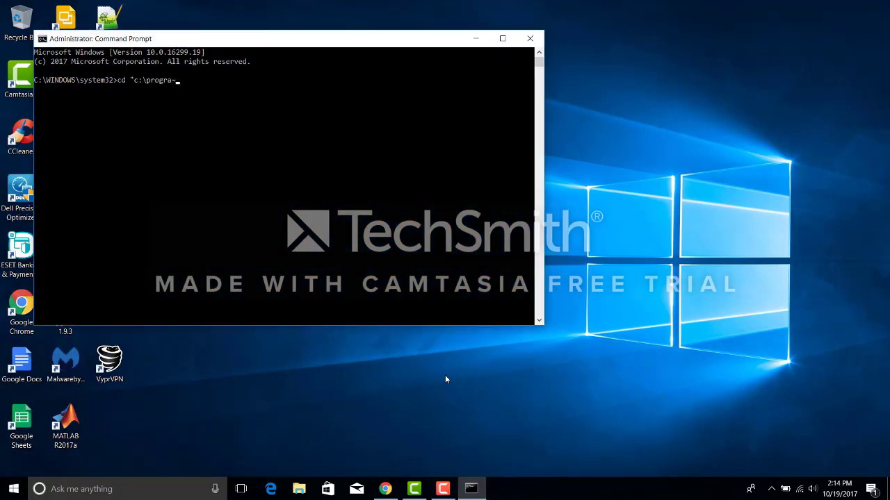
text(1\microsof)
text(t office")
key(Return)
text(dir)
key(Return)
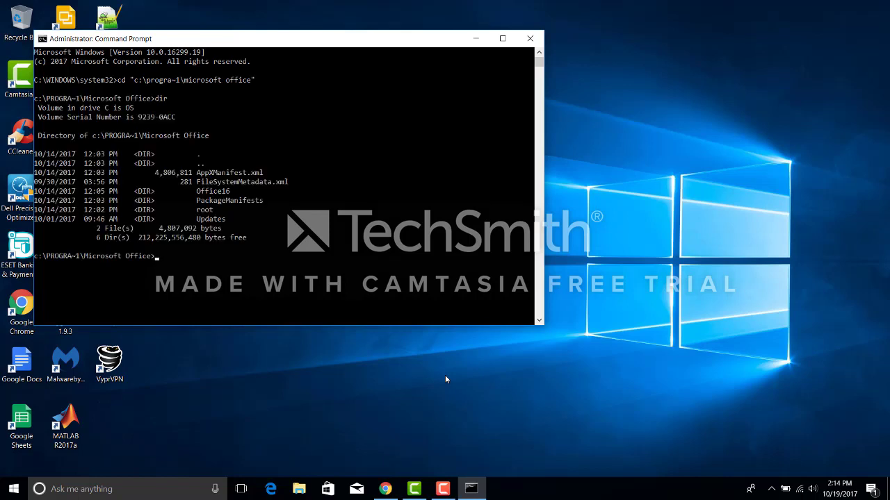
text(cd offi)
key(BackSpace)
key(BackSpace)
key(BackSpace)
key(BackSpace)
key(BackSpace)
key(BackSpace)
text(cdof)
text(ffice16)
key(Return)
text(dir)
Step: Check licence status with cscript ospp.vbs /dstatus, then install the product key with /inpkey
key(Return)
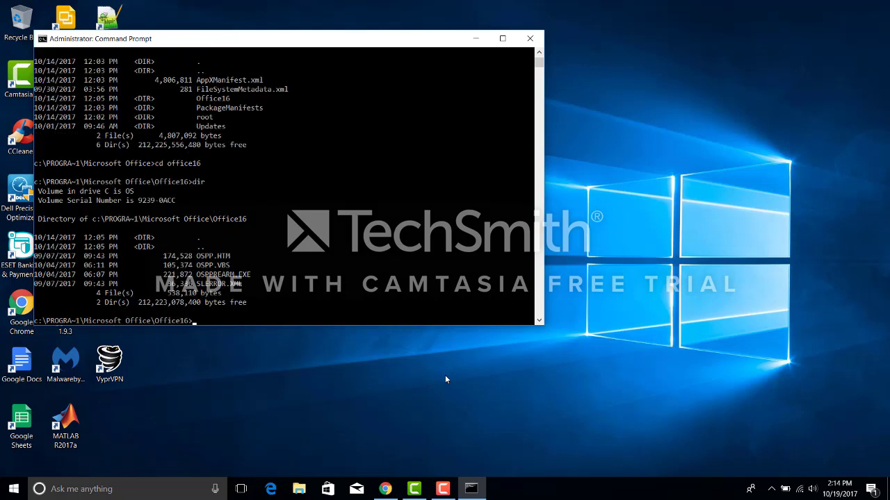
text(cscript osppvb)
key(BackSpace)
text(vbs /dstatus)
key(Return)
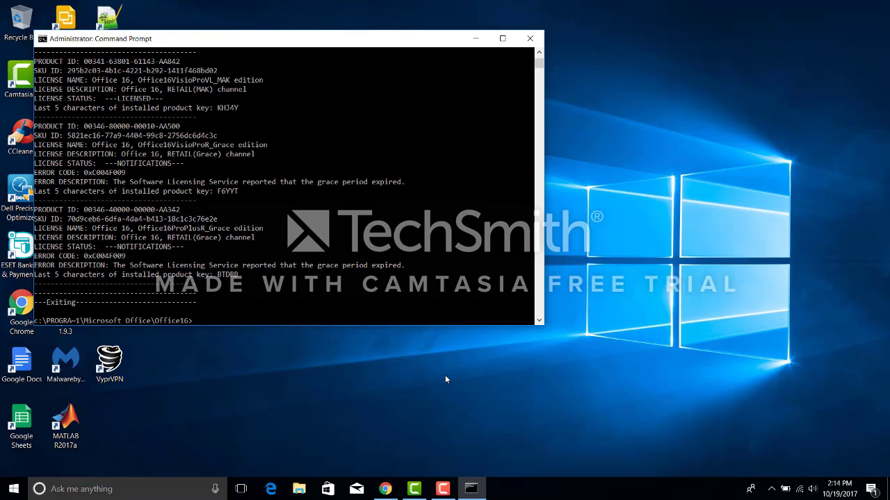
text(cscript ospp.vbs /inp)
text(key:)
right_click(371, 317)
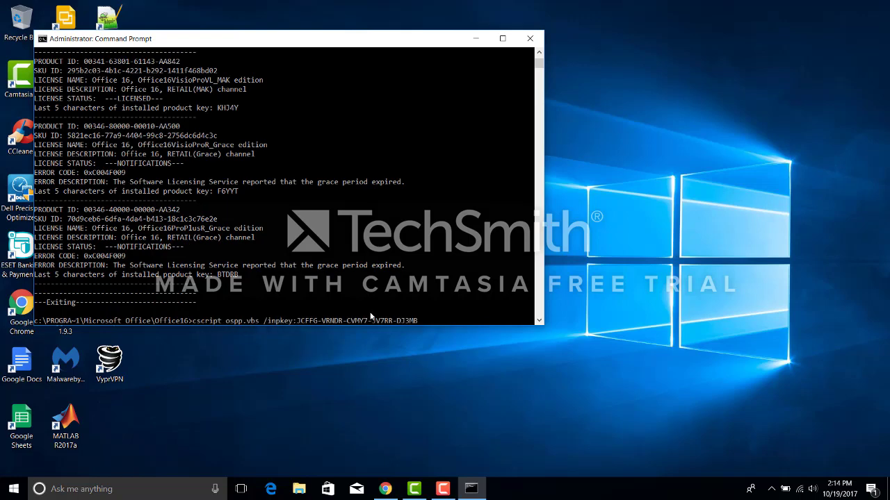
key(Return)
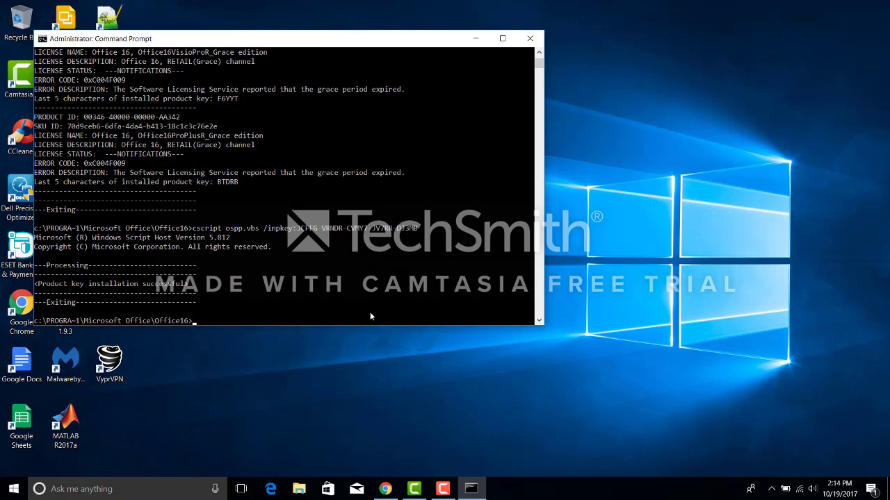
Step: Launch Word 2016 and choose telephone activation in the activation wizard
click(482, 35)
key(super)
text(w)
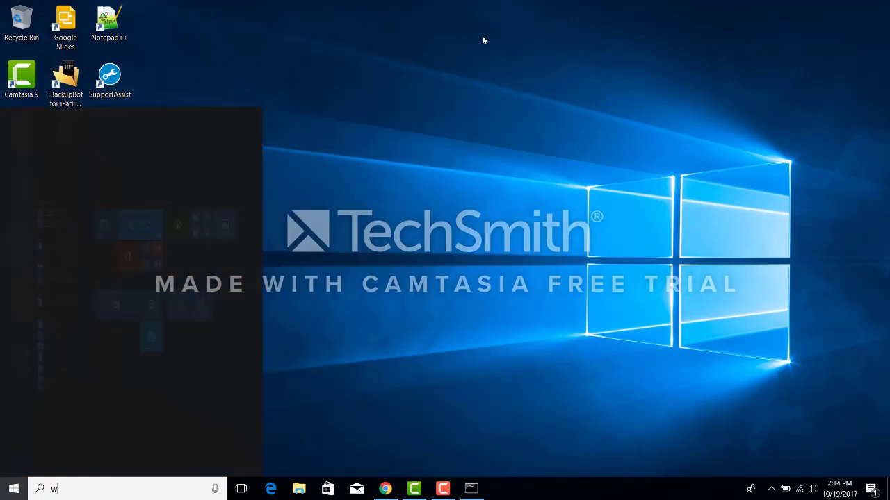
text(ord)
key(Return)
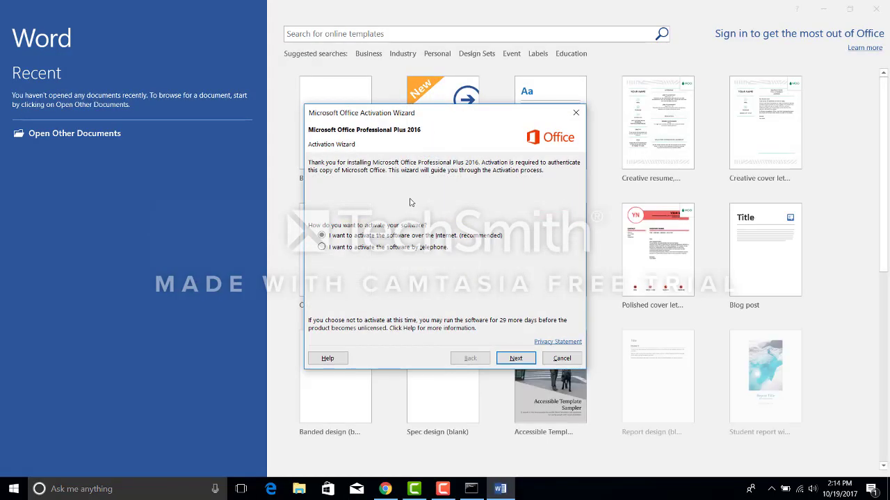
click(387, 249)
key(Return)
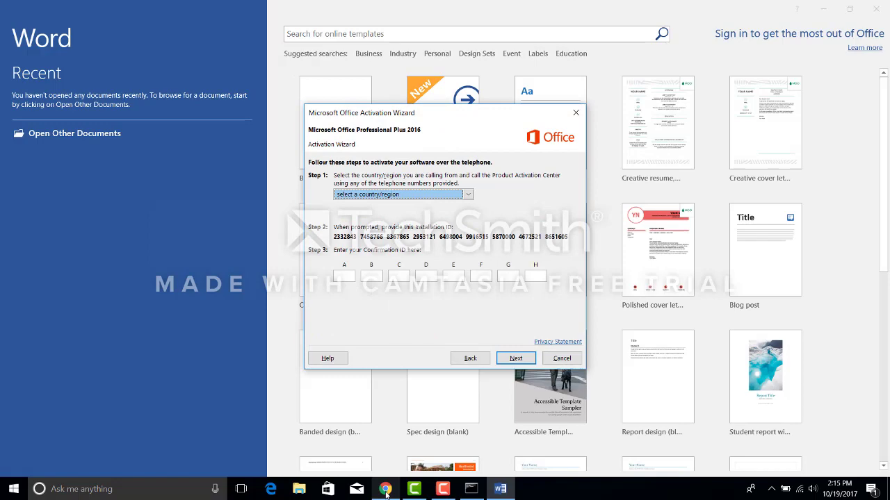
Step: Bring back and maximize the browser, then load Google Hangouts in a new tab
click(385, 488)
double_click(329, 103)
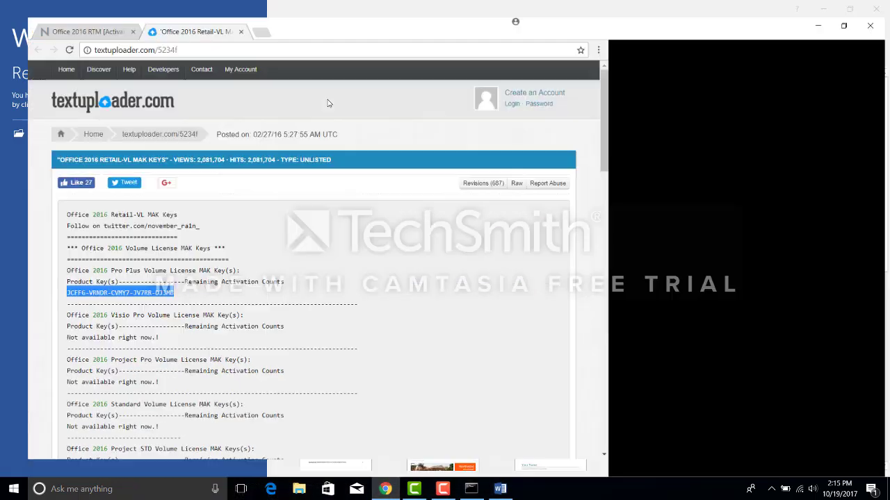
click(248, 11)
text(hangouts)
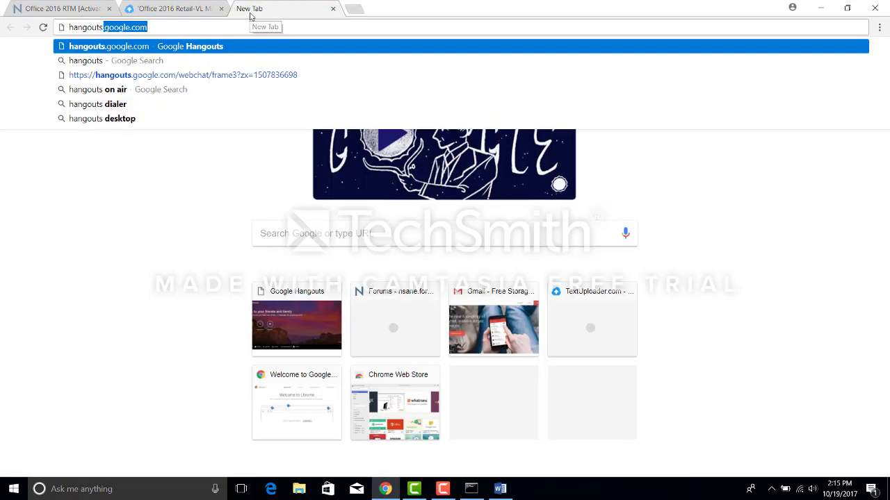
key(Return)
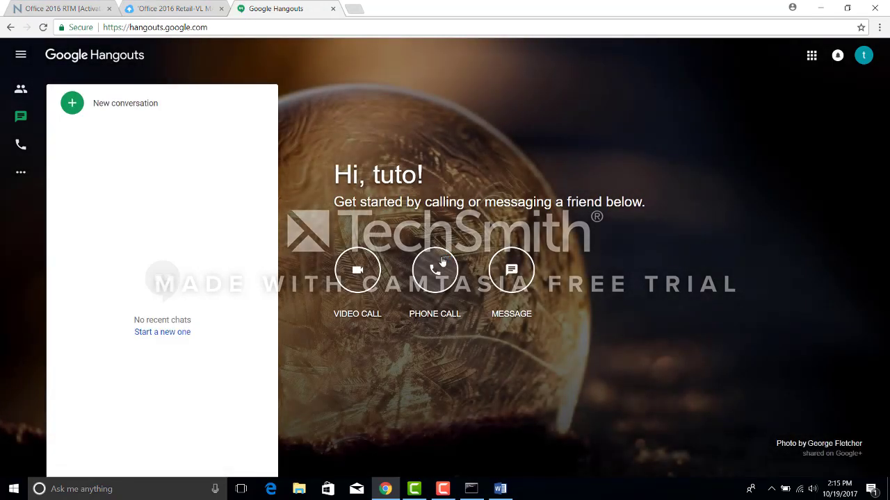
Step: Call the Office activation hotline from Hangouts and pop the call into its own window
click(442, 261)
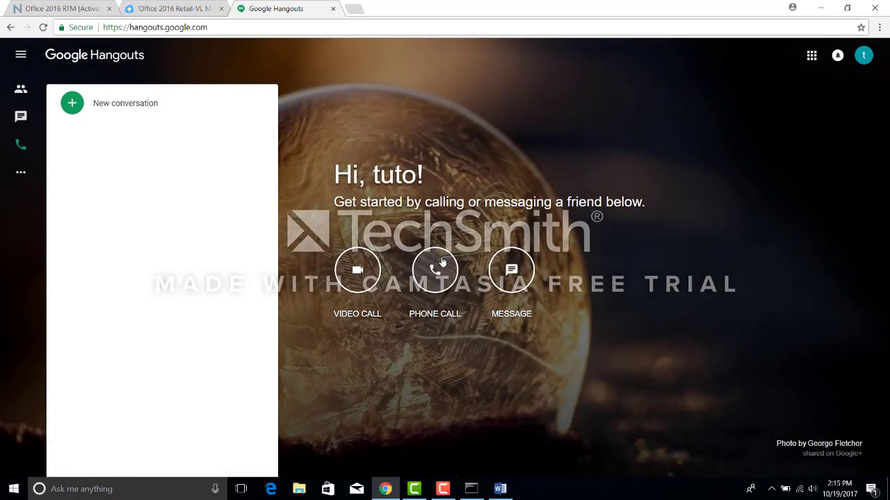
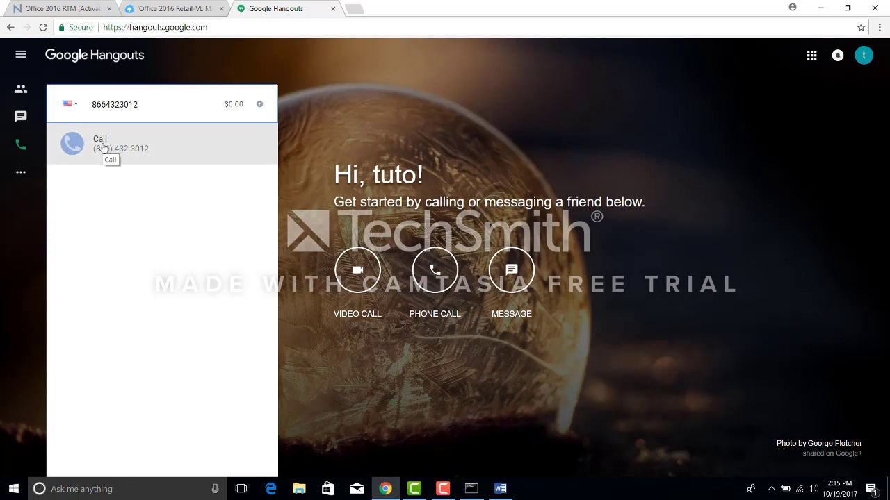
click(102, 147)
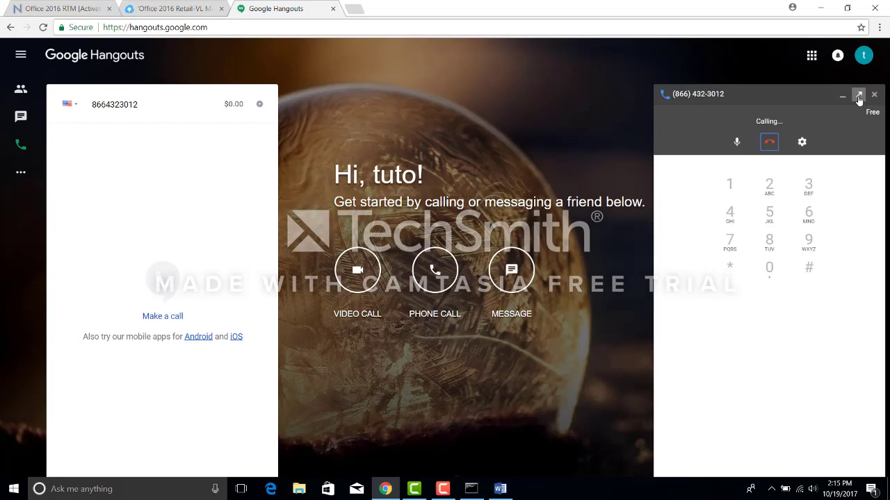
click(858, 98)
click(825, 13)
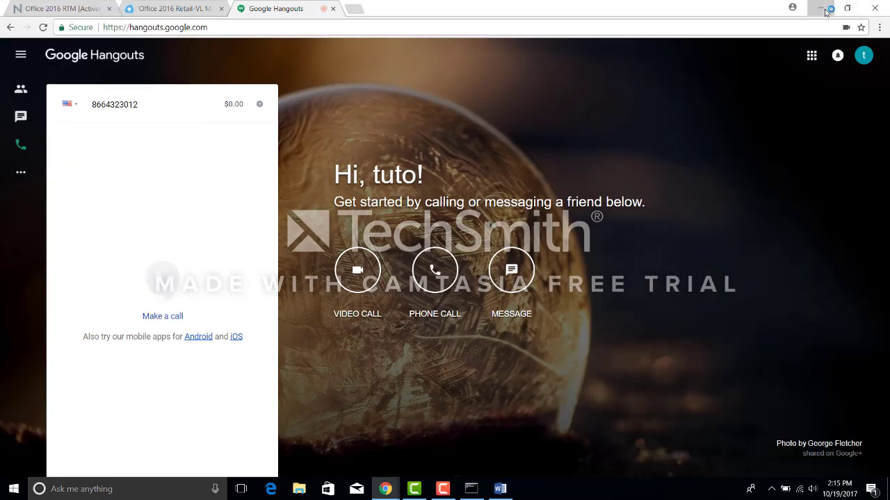
Step: Position the Hangouts call window at the upper right, beside the activation wizard
mouse_move(111, 15)
mouse_down()
mouse_move(720, 72)
mouse_move(704, 68)
mouse_up()
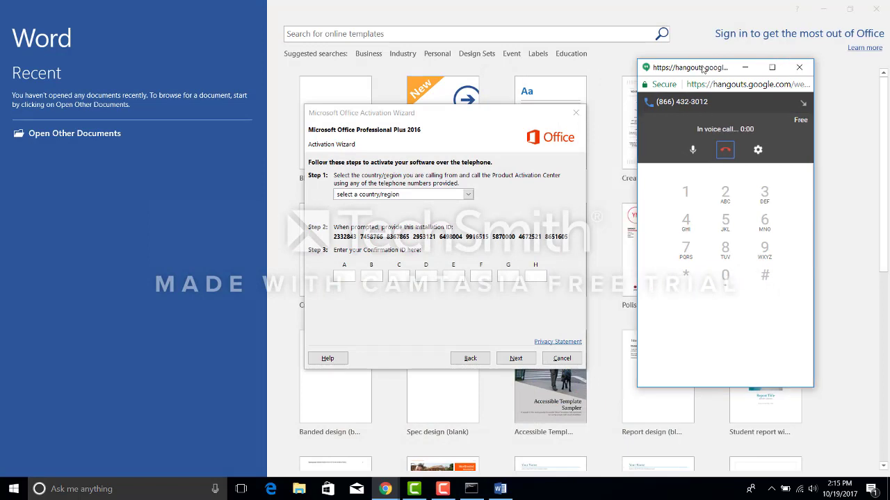
click(465, 165)
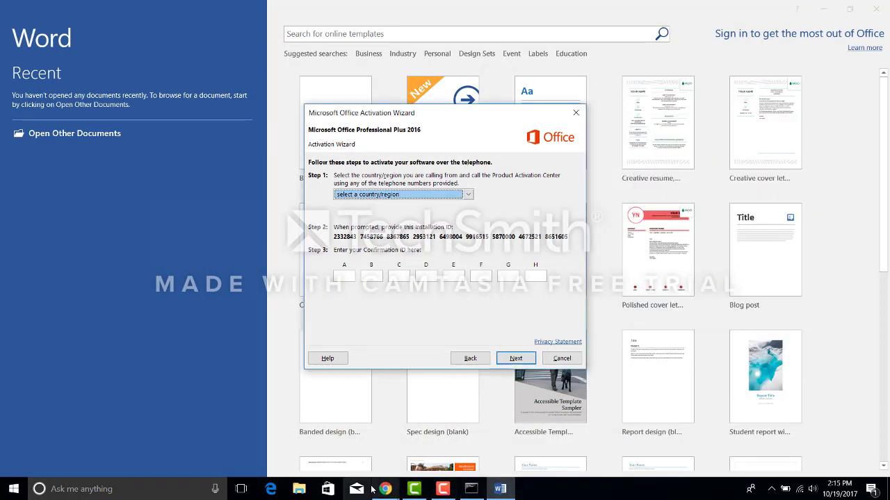
mouse_move(384, 489)
click(438, 439)
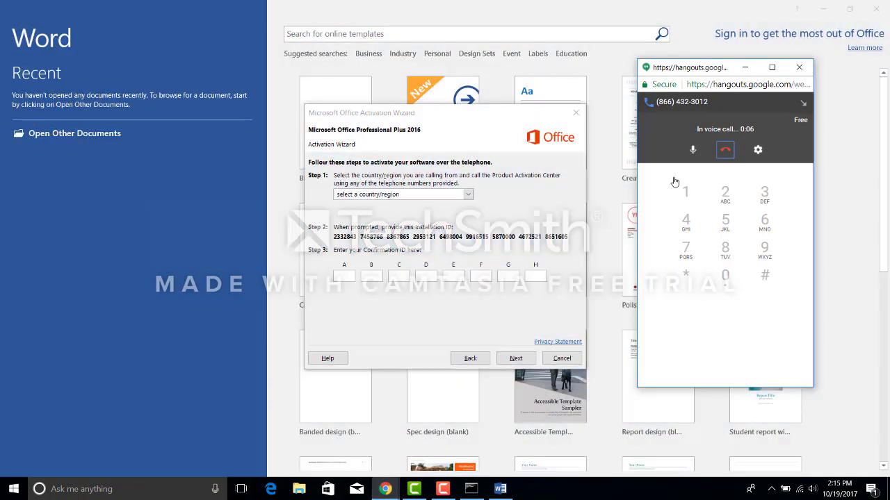
mouse_move(695, 73)
mouse_down()
mouse_move(751, 3)
mouse_move(765, 36)
mouse_up()
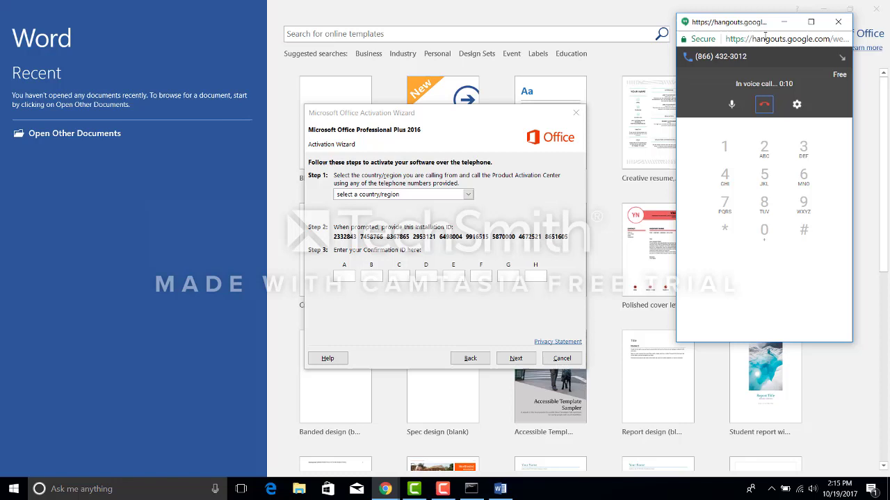
Step: Answer the phone menu by sending #, then 1, 0, 4, 2 and 1
key(numbersign)
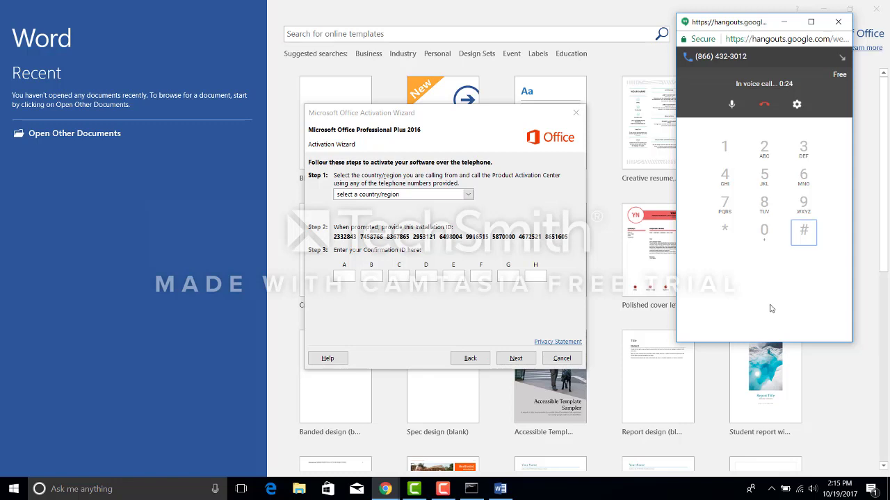
key(1)
key(0)
key(4)
key(2)
key(1)
Step: Nudge the call window right and press 2 on the dial pad for the menu prompt
drag(744, 26, 764, 23)
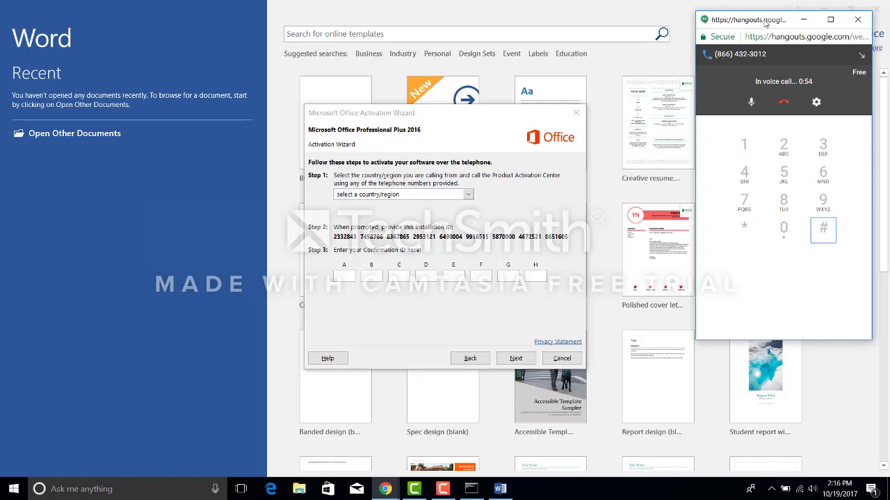
click(786, 150)
click(786, 152)
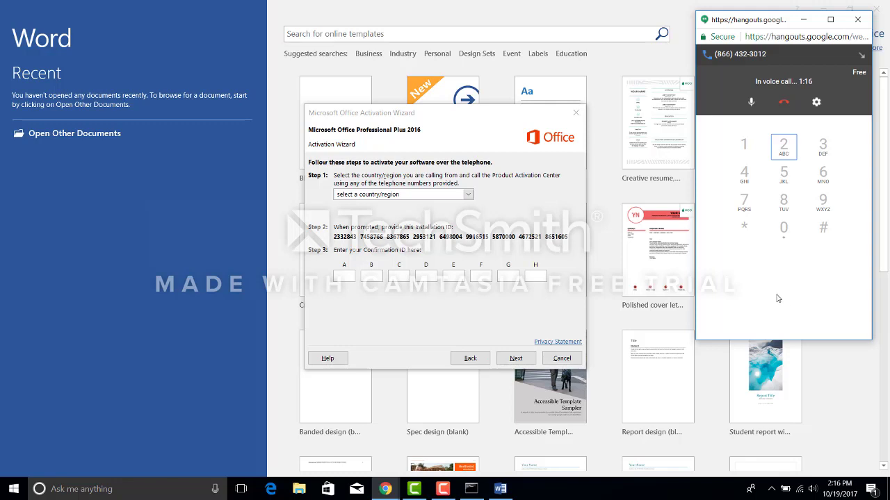
Step: Send the wizard's installation ID digits into the call via dial pad and keyboard
click(784, 149)
click(820, 149)
click(820, 149)
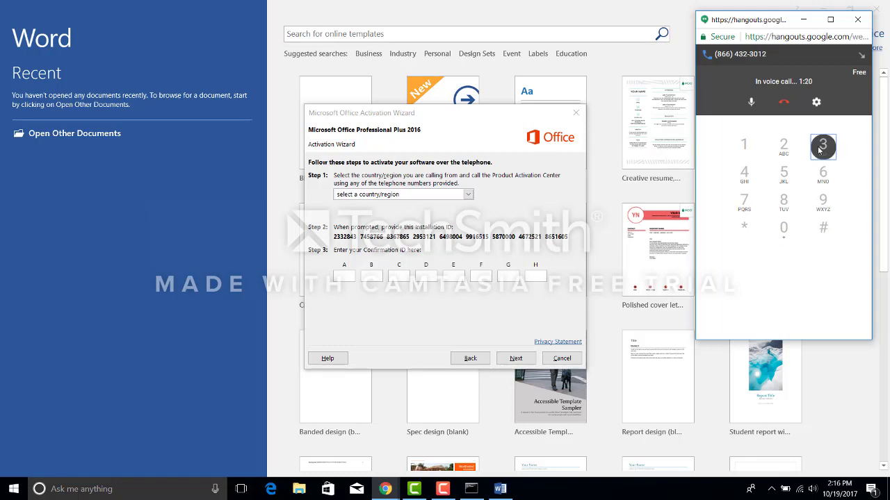
click(790, 147)
click(787, 202)
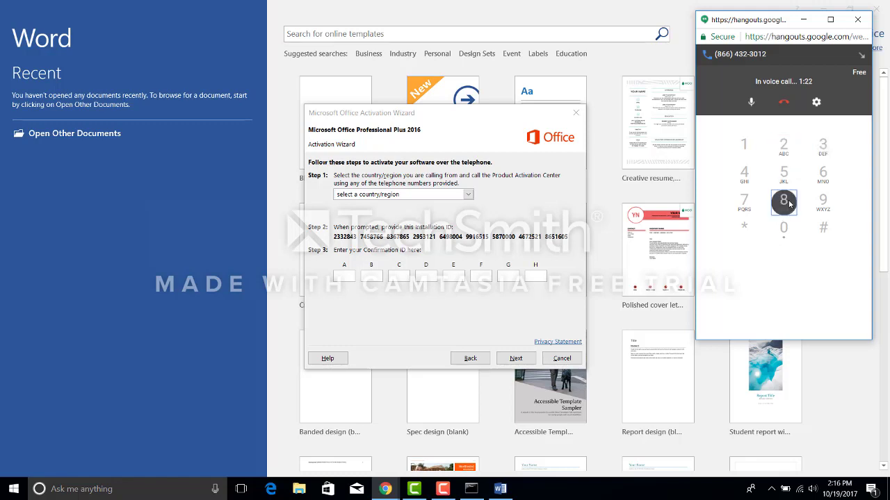
click(745, 177)
click(821, 147)
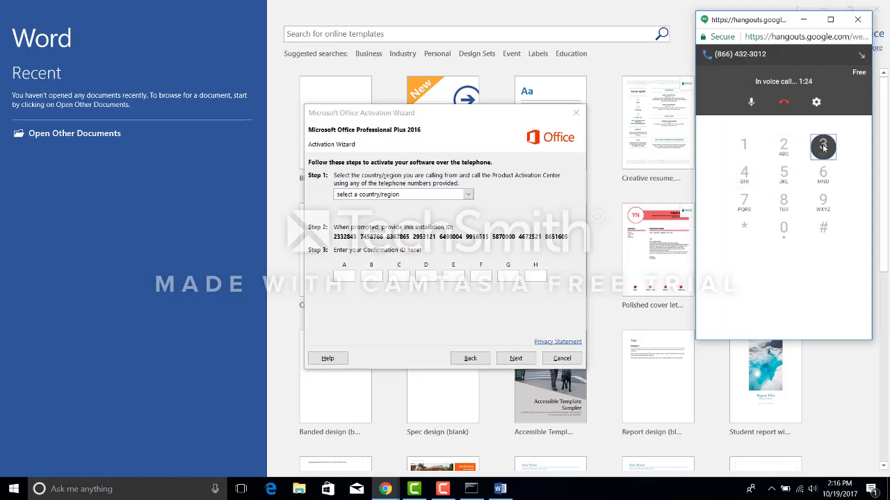
text(#)
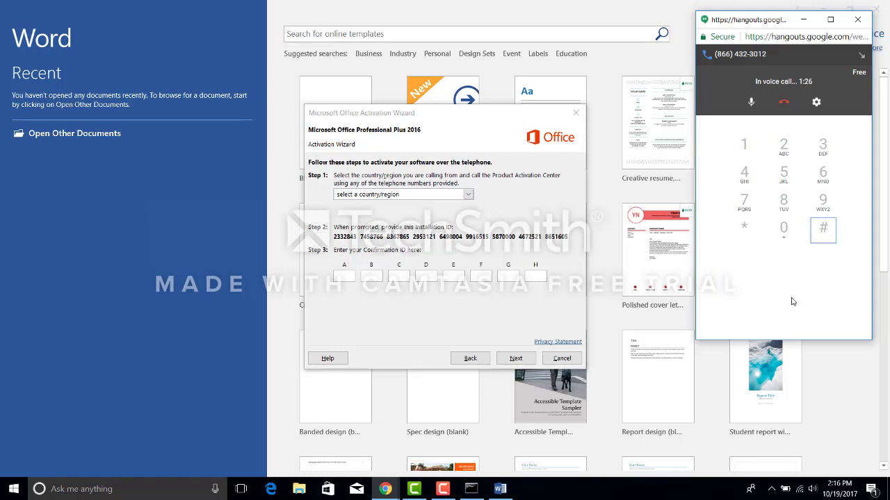
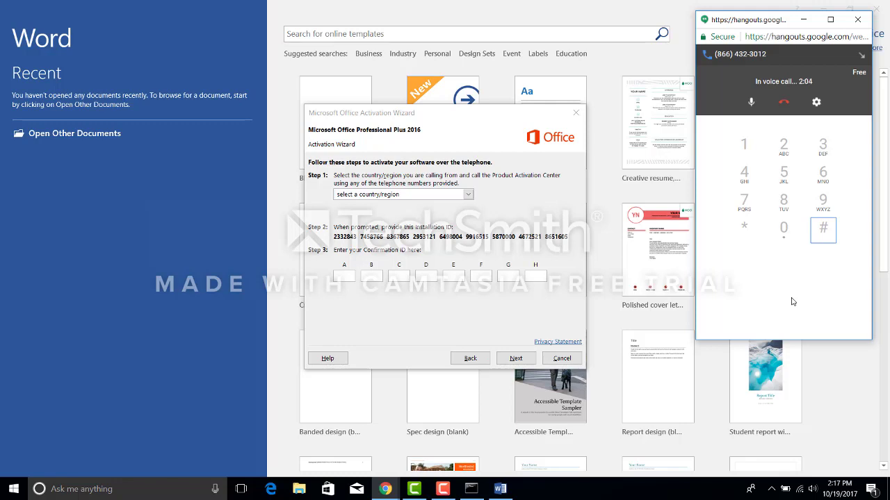
Step: Send the last four installation ID digits and adjust the system volume
key(XF86AudioLowerVolume)
key(XF86AudioLowerVolume)
key(XF86AudioRaiseVolume)
key(XF86AudioRaiseVolume)
Step: Reposition the Hangouts call window to the top-right corner beside the activation wizard
drag(767, 27, 779, 20)
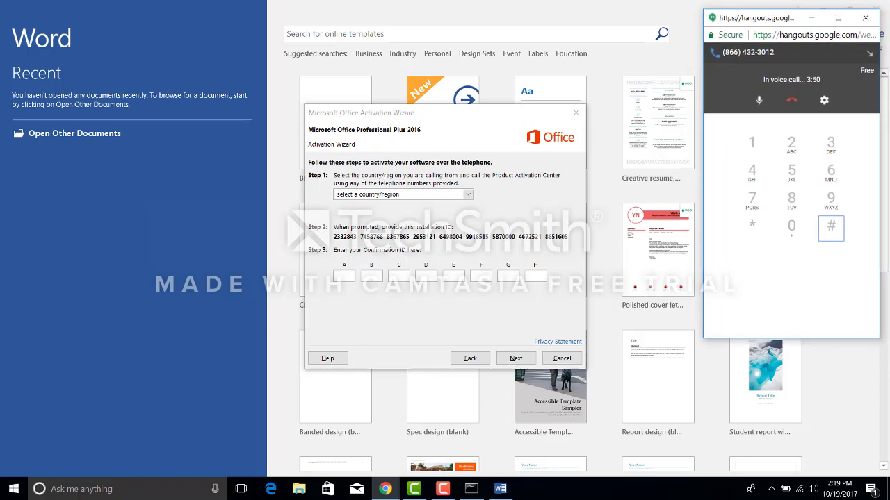
key(super+Right)
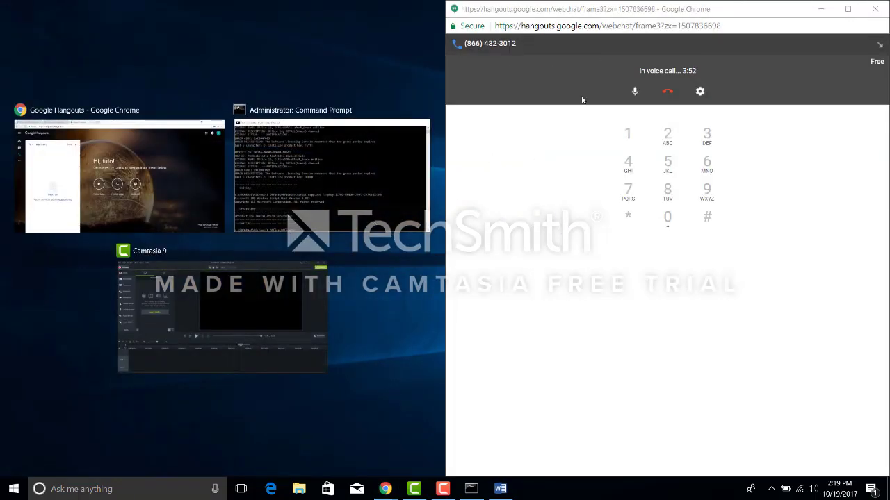
mouse_move(599, 9)
mouse_down()
mouse_move(785, 34)
mouse_move(799, 18)
mouse_up()
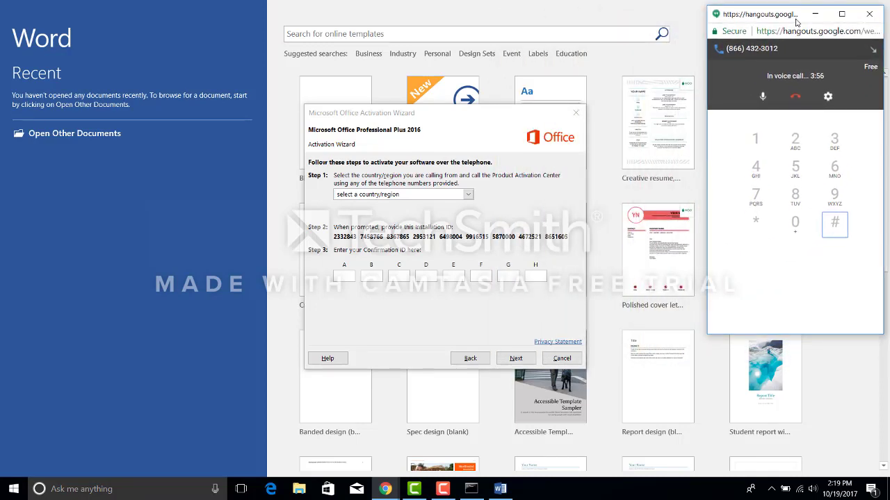
click(343, 276)
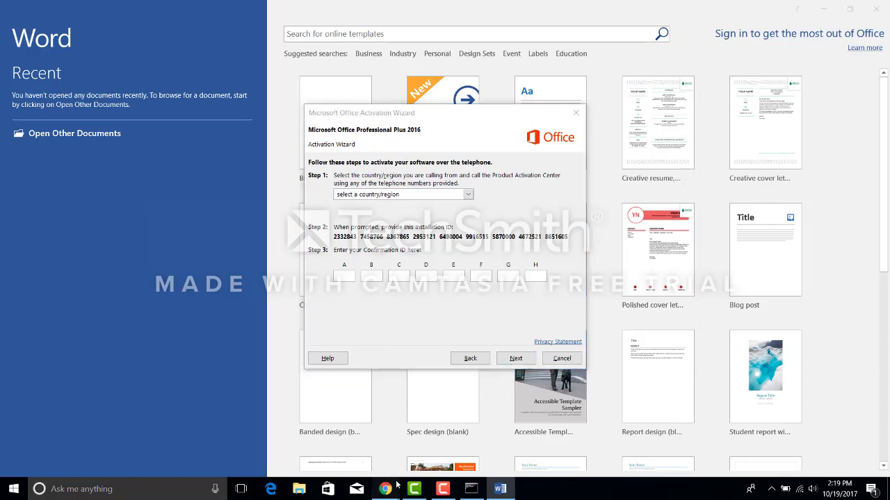
mouse_move(384, 488)
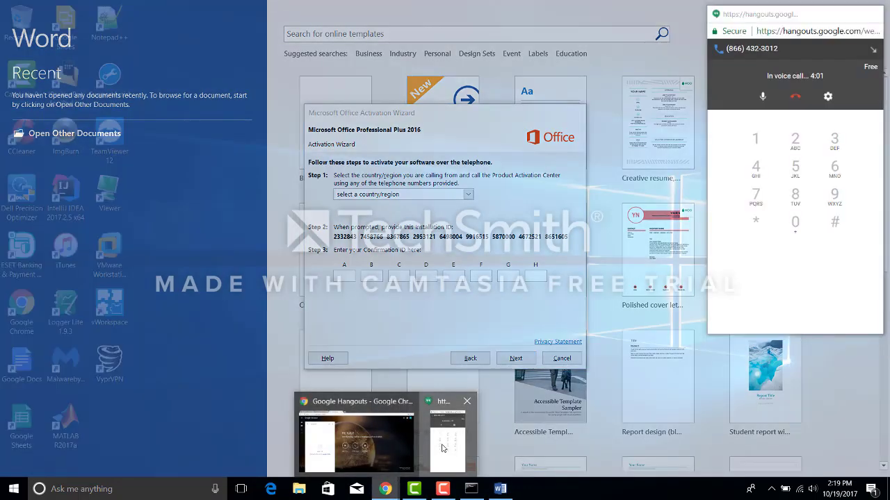
click(442, 448)
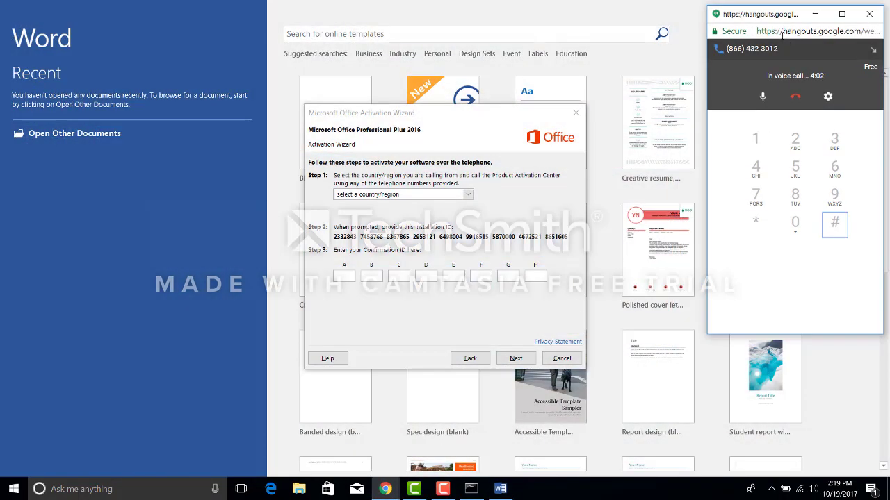
drag(772, 17, 773, 19)
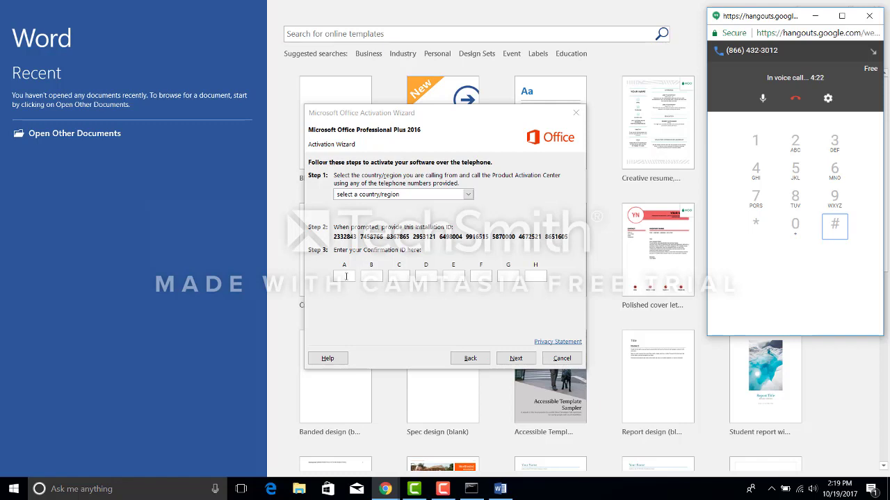
Step: Press 1 for the phone menu, then type the eight confirmation ID groups into boxes A–H
click(763, 144)
click(346, 278)
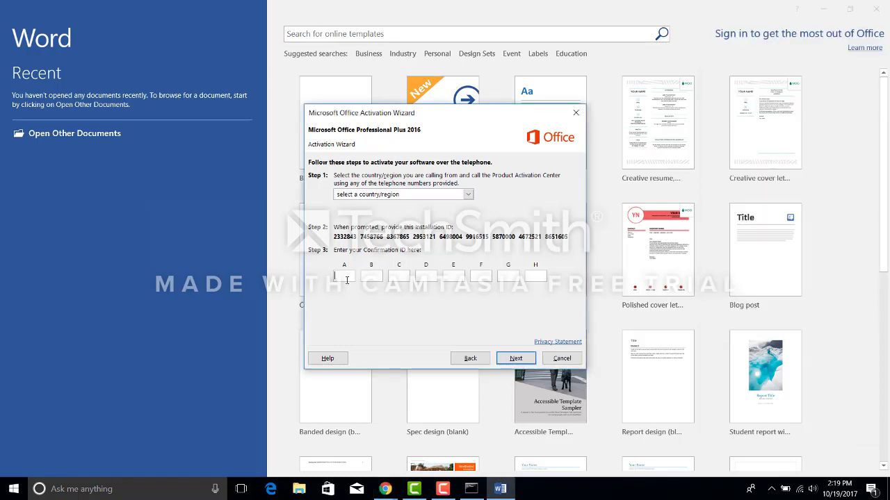
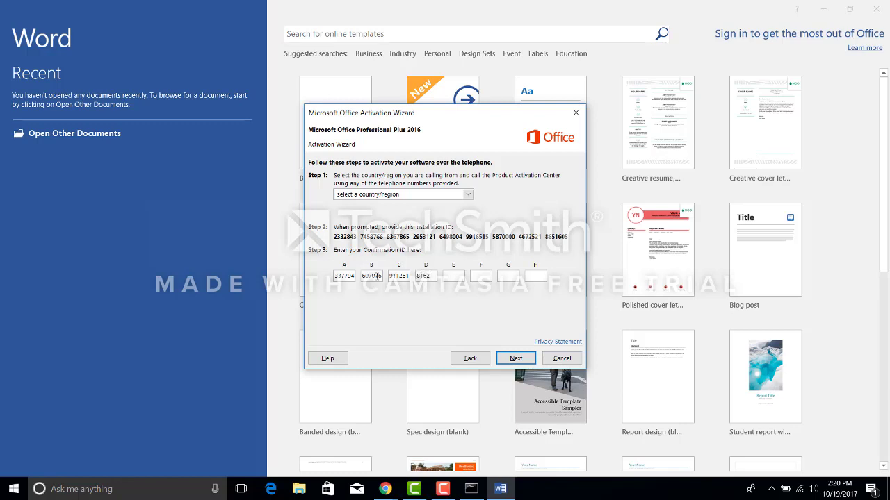
Step: Submit the confirmation ID, then return to the call and send 2 to the phone menu
click(515, 358)
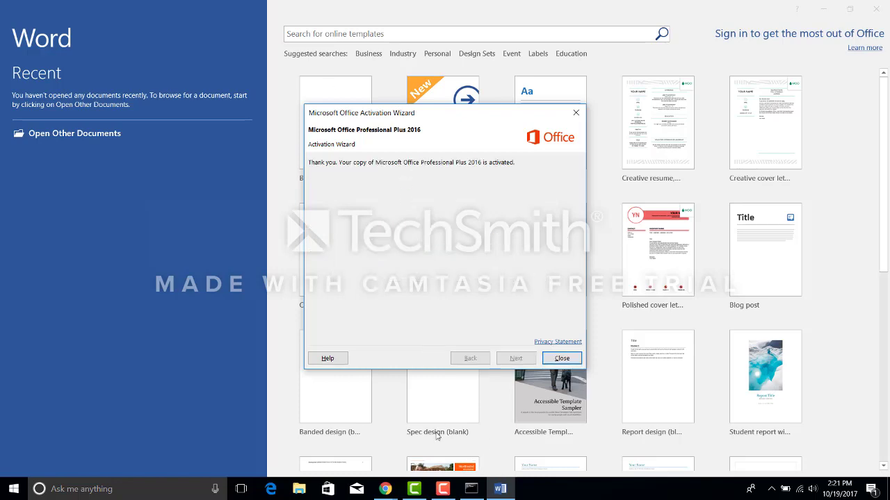
click(386, 490)
click(437, 450)
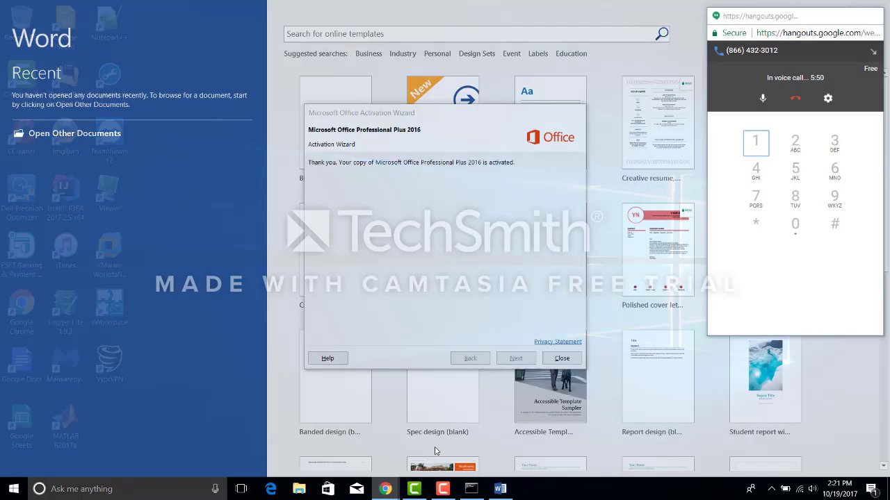
click(794, 141)
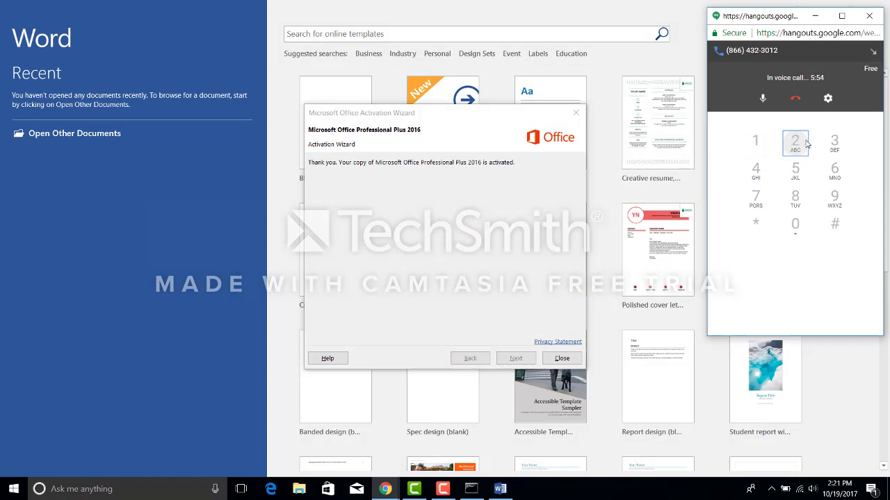
click(802, 147)
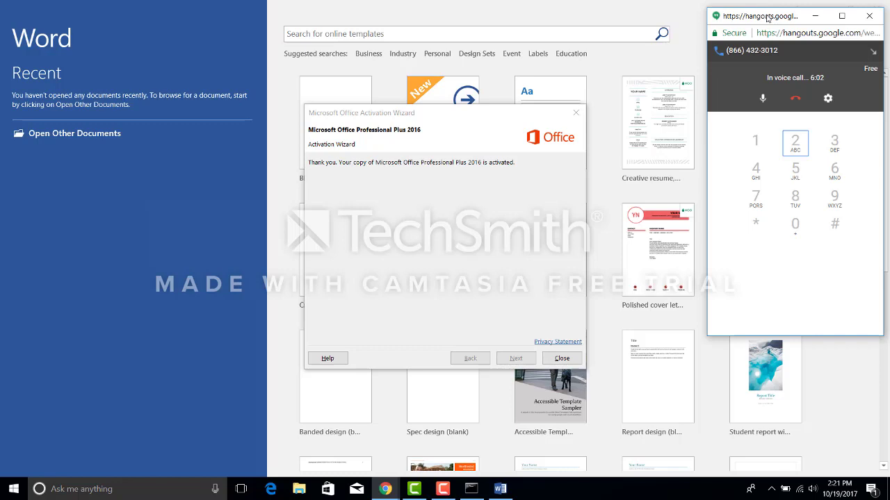
drag(766, 19, 761, 28)
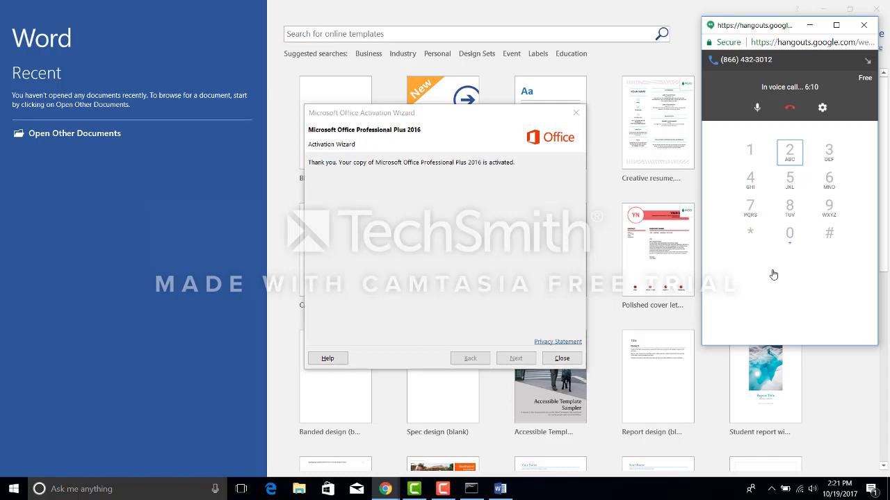
drag(756, 30, 765, 19)
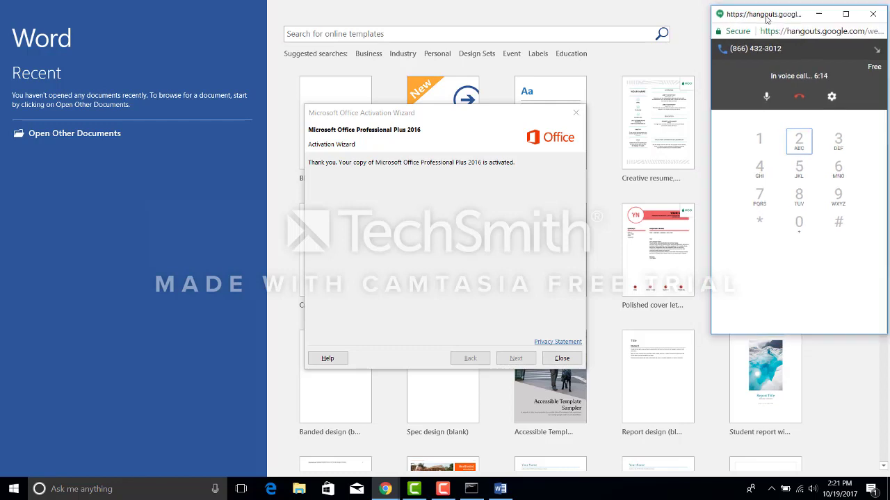